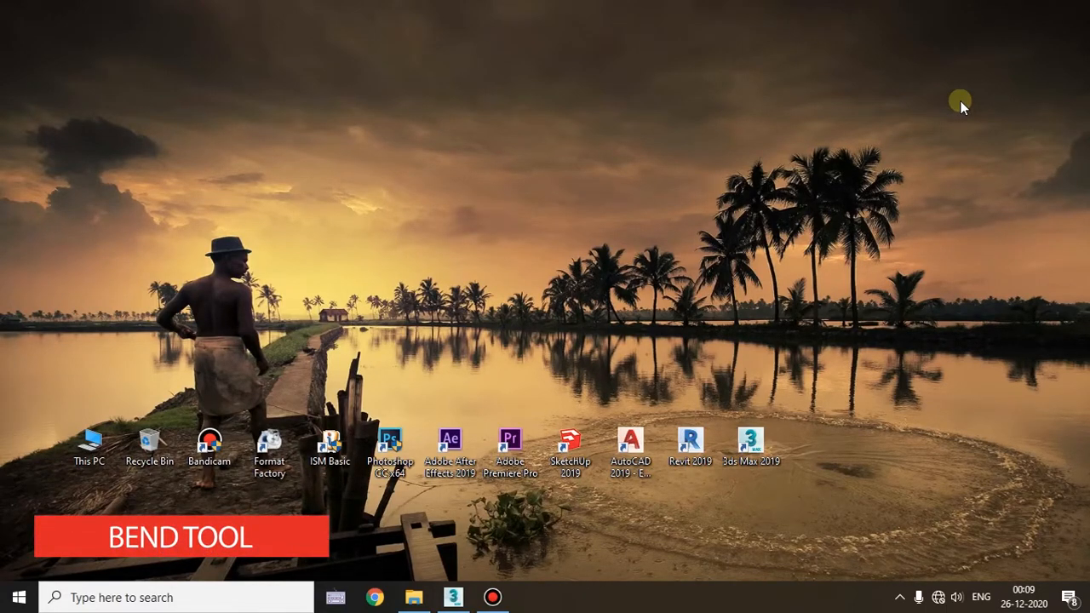
{"action": "right_click", "coordinate": [961, 101]}
{"action": "left_click", "coordinate": [985, 151]}
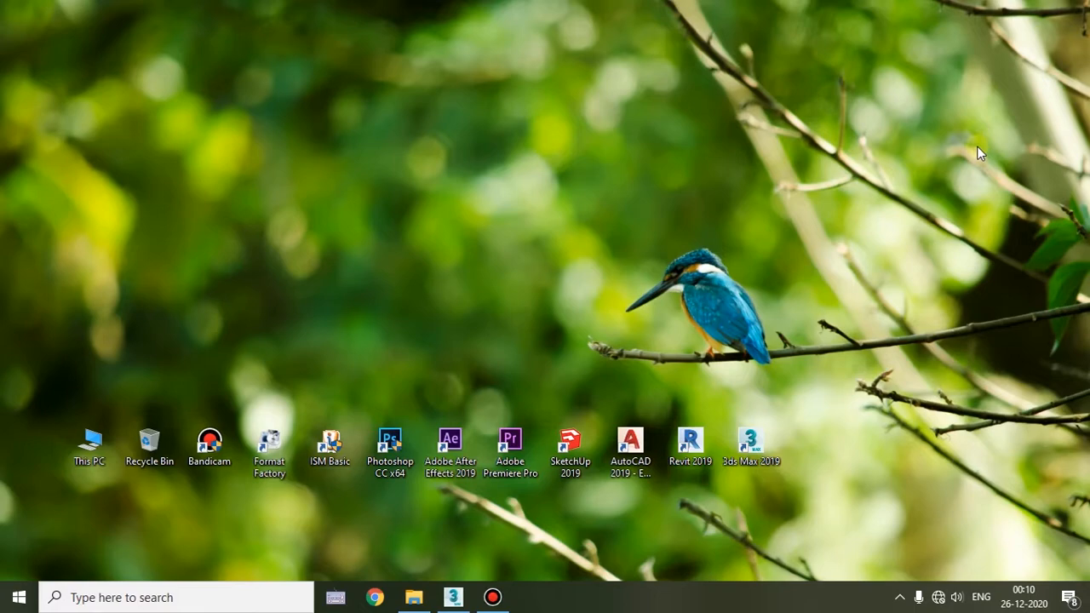
{"action": "right_click", "coordinate": [961, 80]}
{"action": "left_click", "coordinate": [955, 128]}
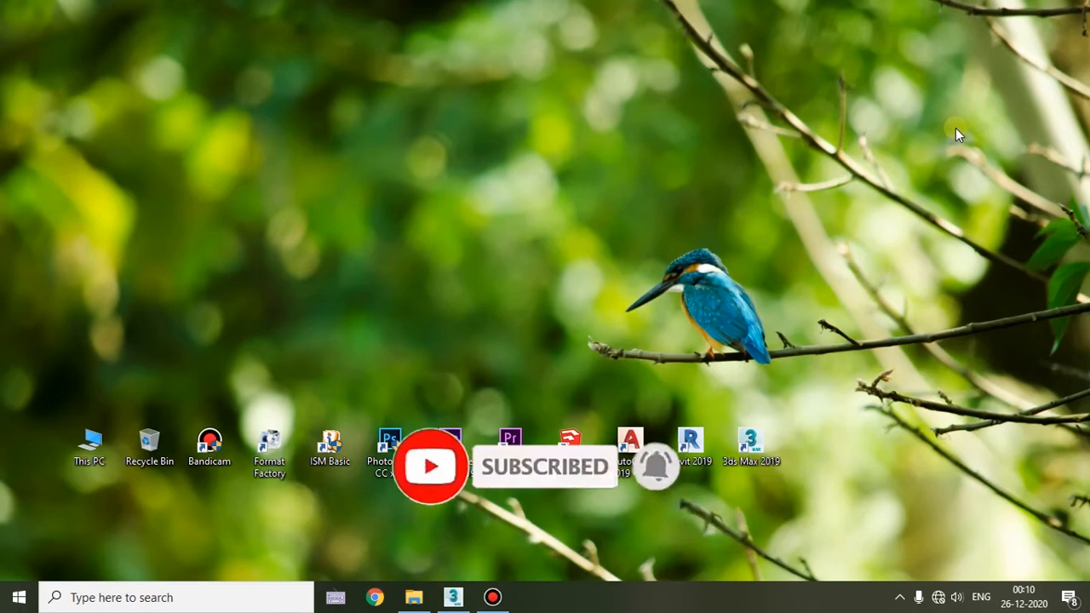
Switch to 3ds Max and create a tall box about 1.165 × 0.917 × 7.018 cm near the grid's origin
{"action": "left_click", "coordinate": [453, 597]}
{"action": "middle_click_drag", "start_coordinate": [455, 380], "coordinate": [524, 301]}
{"action": "middle_click_drag", "start_coordinate": [524, 302], "coordinate": [448, 383], "text": "alt"}
{"action": "left_click", "coordinate": [740, 162]}
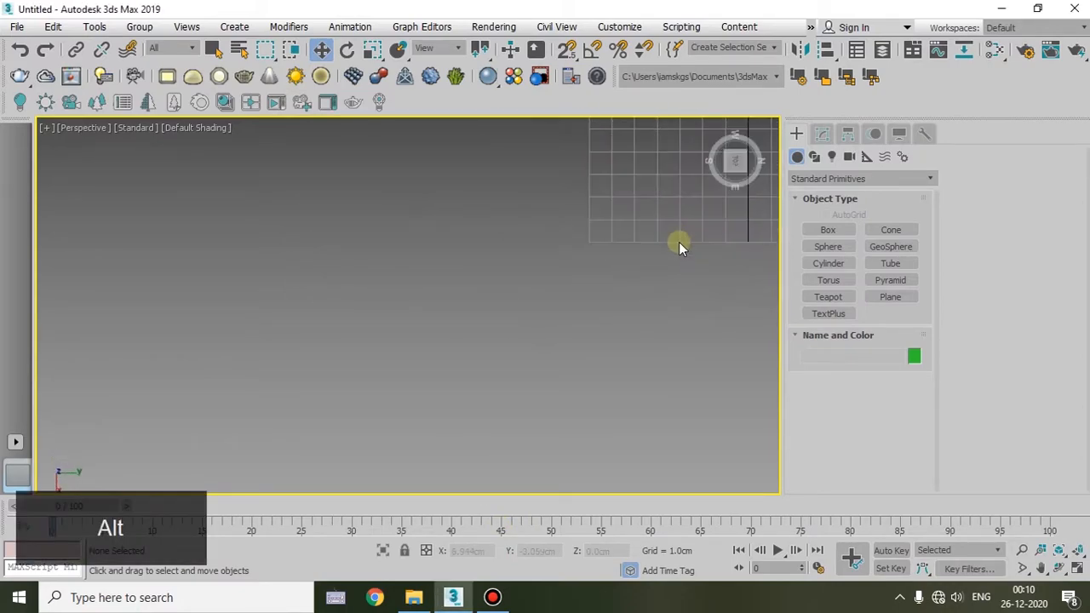
{"action": "left_click", "coordinate": [832, 230]}
{"action": "left_click_drag", "start_coordinate": [402, 311], "coordinate": [415, 331]}
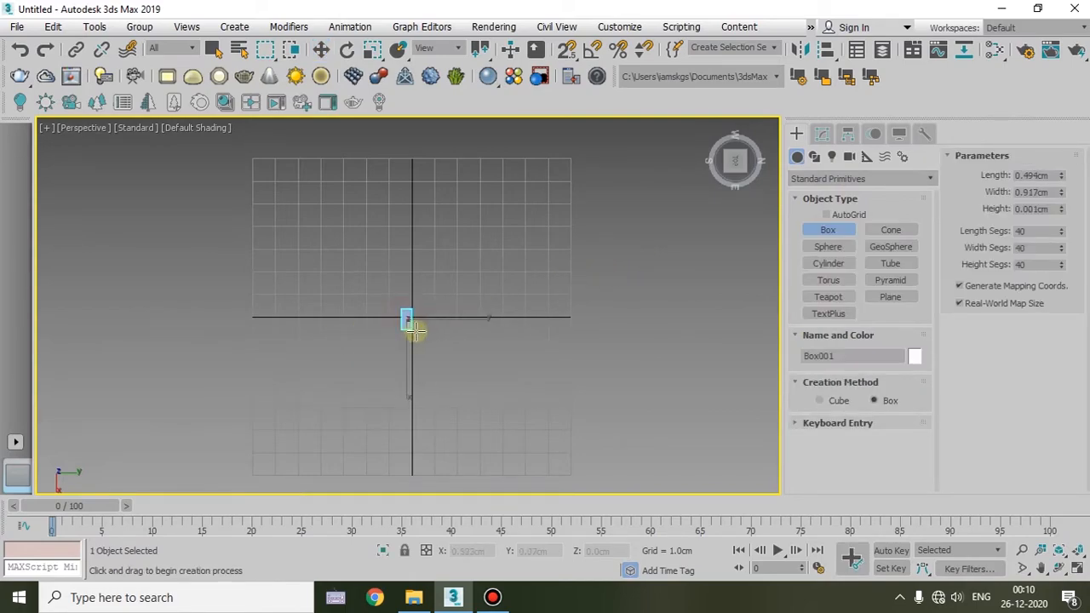
{"action": "scroll", "coordinate": [428, 331], "scroll_direction": "down", "scroll_amount": 4}
{"action": "middle_click_drag", "start_coordinate": [428, 332], "coordinate": [448, 212], "text": "alt"}
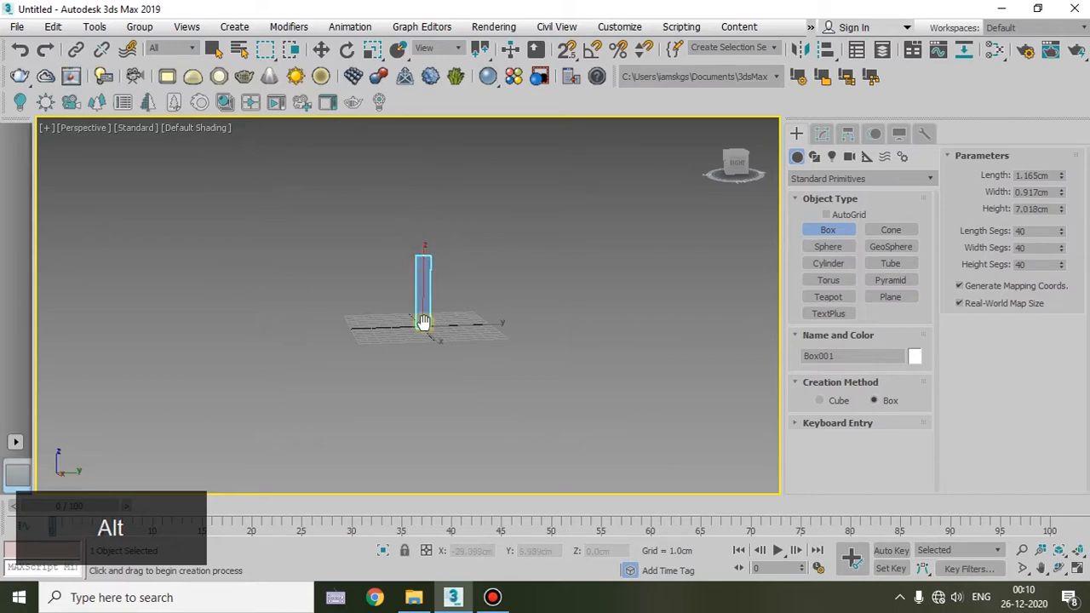
{"action": "scroll", "coordinate": [423, 322], "scroll_direction": "up", "scroll_amount": 4}
{"action": "key", "text": "w"}
{"action": "middle_click_drag", "start_coordinate": [389, 307], "coordinate": [486, 274], "text": "alt"}
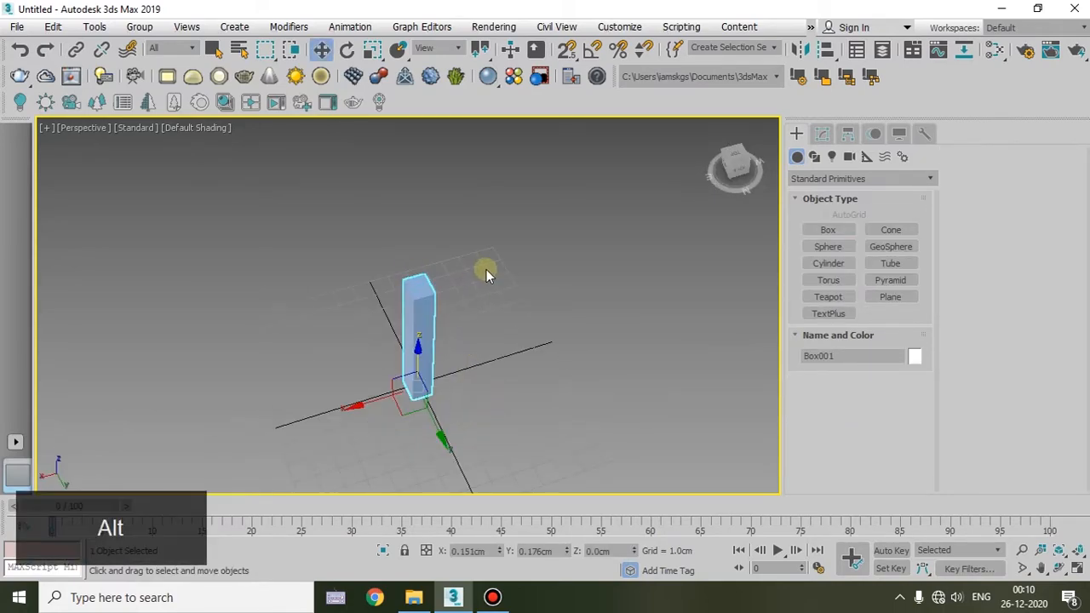
Apply a Bend modifier to the box
{"action": "left_click", "coordinate": [822, 135]}
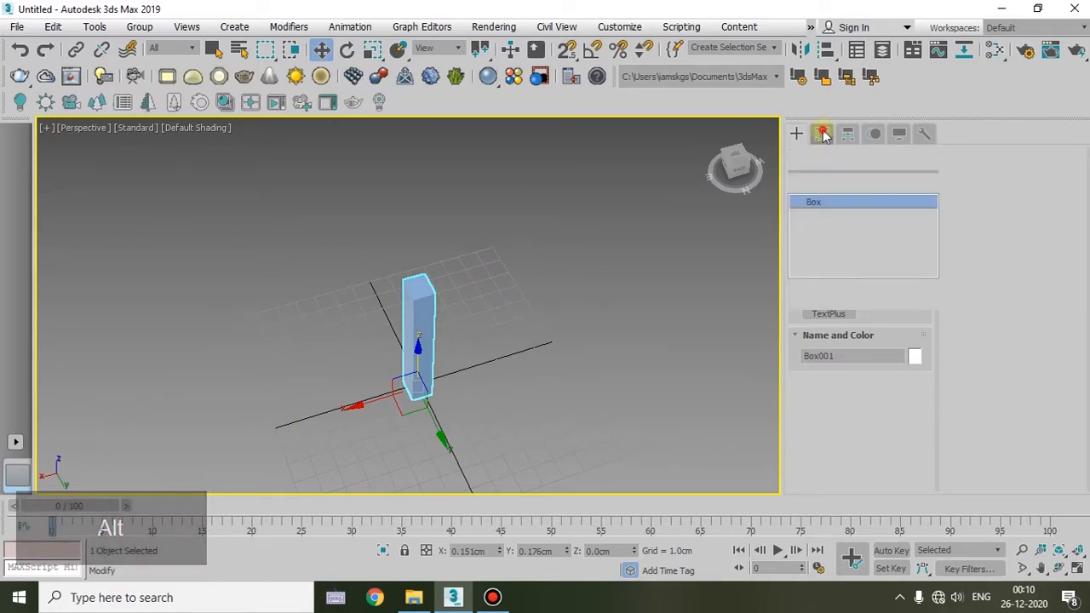
{"action": "left_click", "coordinate": [829, 184]}
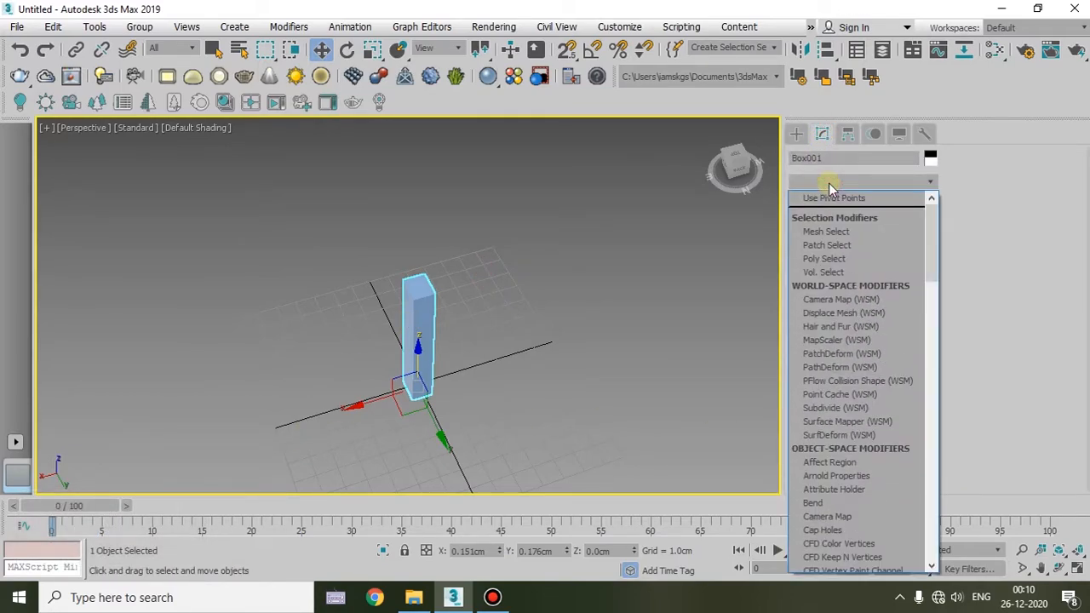
{"action": "key", "text": "b"}
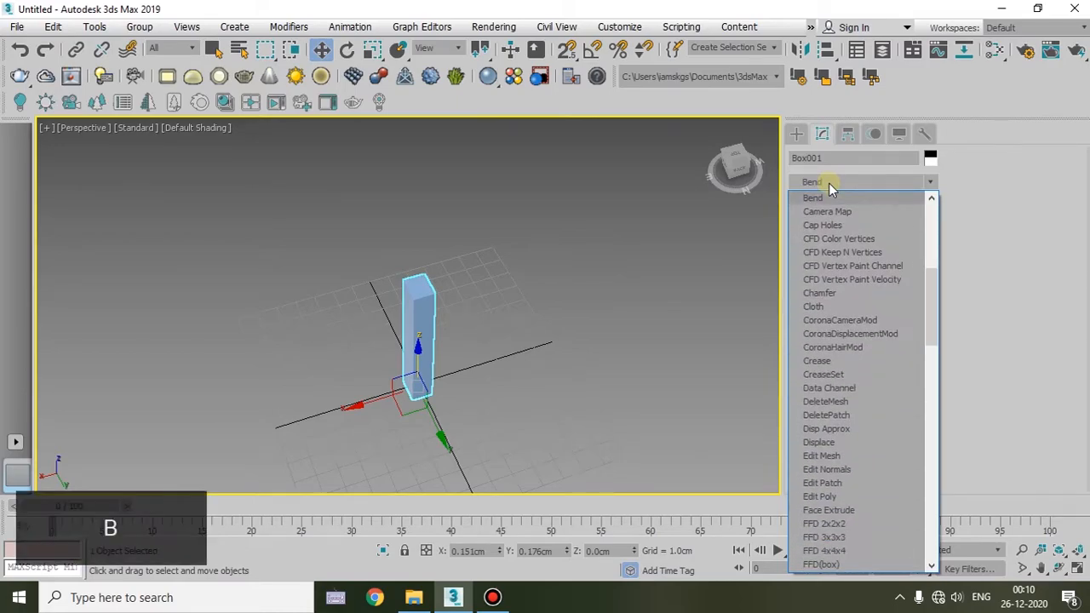
{"action": "left_click", "coordinate": [834, 198]}
{"action": "middle_click_drag", "start_coordinate": [515, 401], "coordinate": [421, 305], "text": "alt"}
{"action": "scroll", "coordinate": [421, 305], "scroll_direction": "up", "scroll_amount": 4}
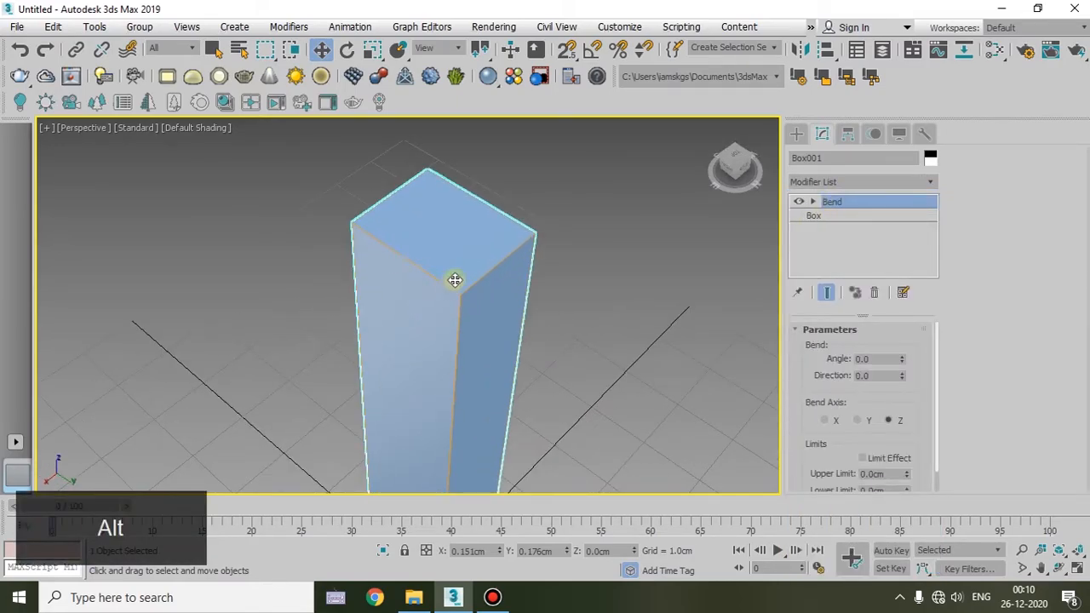
Nudge the box up slightly to a Z position of about 0.077 cm
{"action": "scroll", "coordinate": [512, 242], "scroll_direction": "up", "scroll_amount": 3}
{"action": "scroll", "coordinate": [445, 338], "scroll_direction": "down", "scroll_amount": 4}
{"action": "middle_click_drag", "start_coordinate": [444, 339], "coordinate": [444, 245], "text": "alt"}
{"action": "scroll", "coordinate": [452, 357], "scroll_direction": "down", "scroll_amount": 2}
{"action": "scroll", "coordinate": [452, 358], "scroll_direction": "down", "scroll_amount": 2}
{"action": "mouse_move", "coordinate": [440, 364]}
{"action": "left_mouse_down"}
{"action": "mouse_move", "coordinate": [440, 332]}
{"action": "mouse_move", "coordinate": [443, 367]}
{"action": "left_mouse_up"}
{"action": "middle_click_drag", "start_coordinate": [472, 364], "coordinate": [549, 387], "text": "alt"}
{"action": "left_click", "coordinate": [548, 374]}
{"action": "left_click_drag", "start_coordinate": [482, 249], "coordinate": [415, 352]}
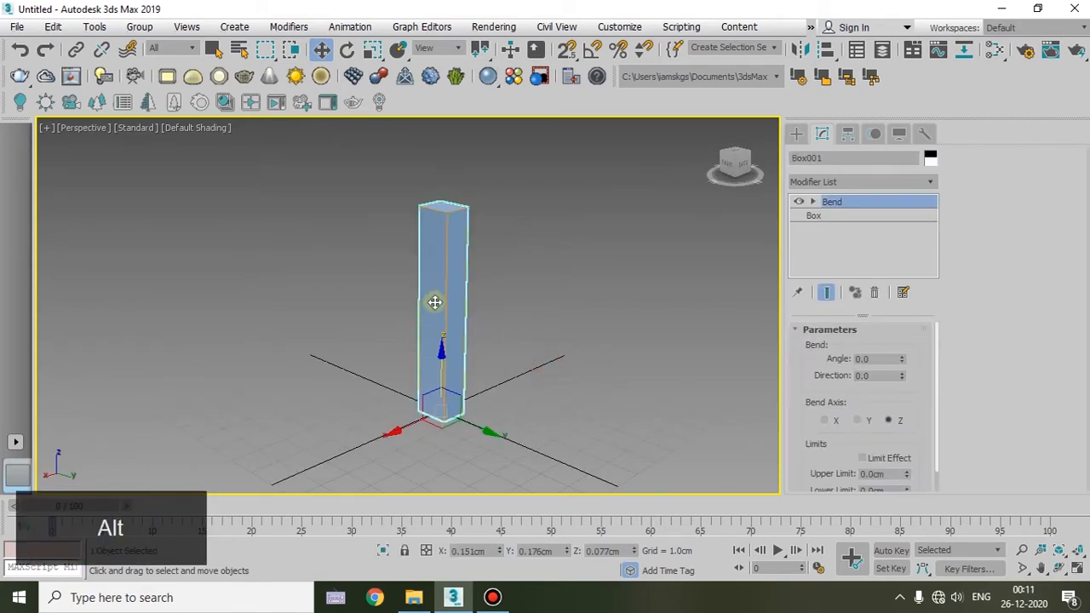
Try a negative bend angle on the box, and set the bend angle to about 54.5 instead
{"action": "left_click_drag", "start_coordinate": [903, 361], "coordinate": [908, 428]}
{"action": "middle_click_drag", "start_coordinate": [461, 401], "coordinate": [650, 382], "text": "alt"}
{"action": "mouse_move", "coordinate": [900, 360]}
{"action": "left_mouse_down"}
{"action": "mouse_move", "coordinate": [925, 151]}
{"action": "mouse_move", "coordinate": [926, 6]}
{"action": "mouse_move", "coordinate": [903, 372]}
{"action": "mouse_move", "coordinate": [886, 359]}
{"action": "left_mouse_up"}
{"action": "type", "text": "0"}
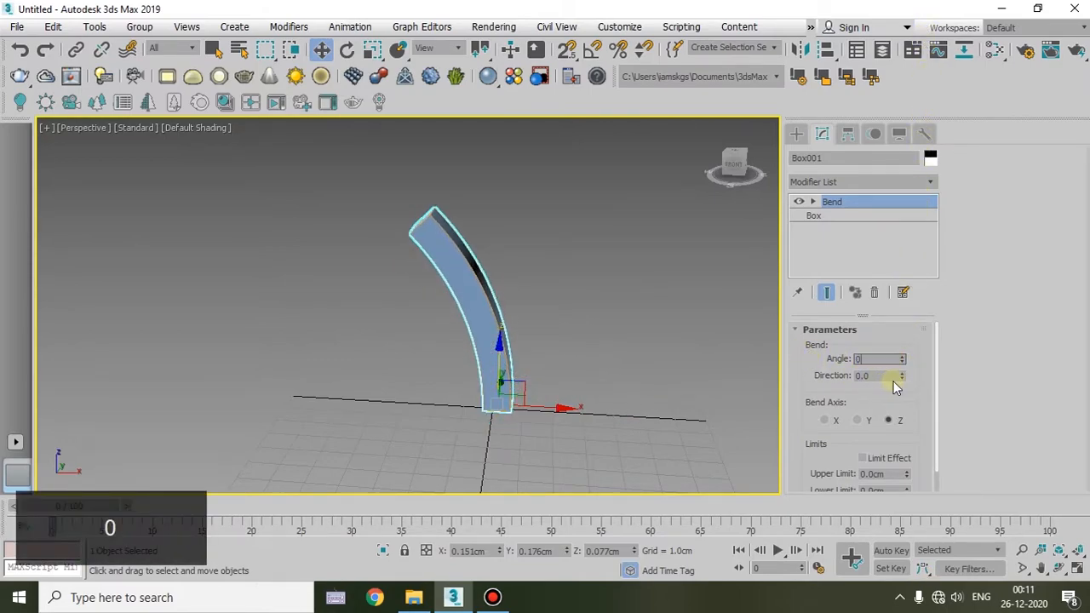
{"action": "left_click_drag", "start_coordinate": [903, 366], "coordinate": [907, 288]}
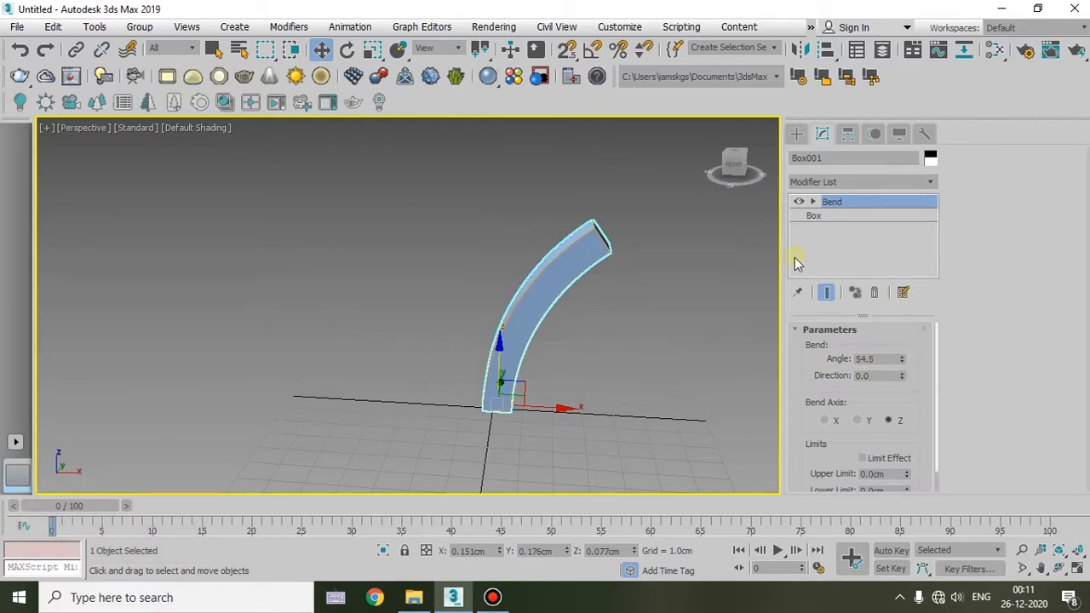
Try bend directions of about 688.5 and 129.5 in the top view, and reset the direction to 0
{"action": "left_click", "coordinate": [734, 149]}
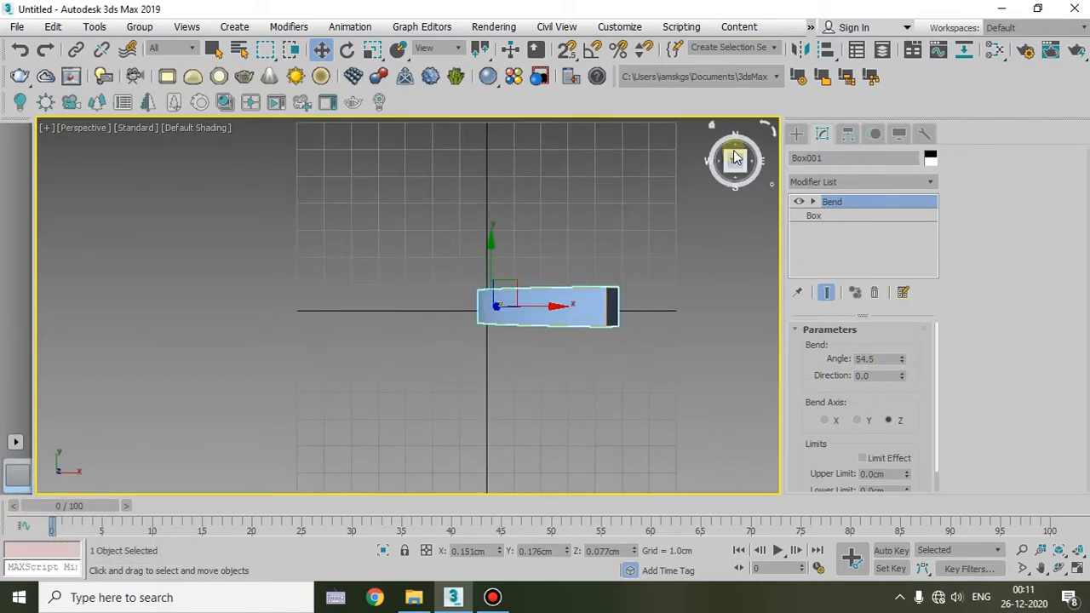
{"action": "left_click_drag", "start_coordinate": [903, 380], "coordinate": [1020, 438]}
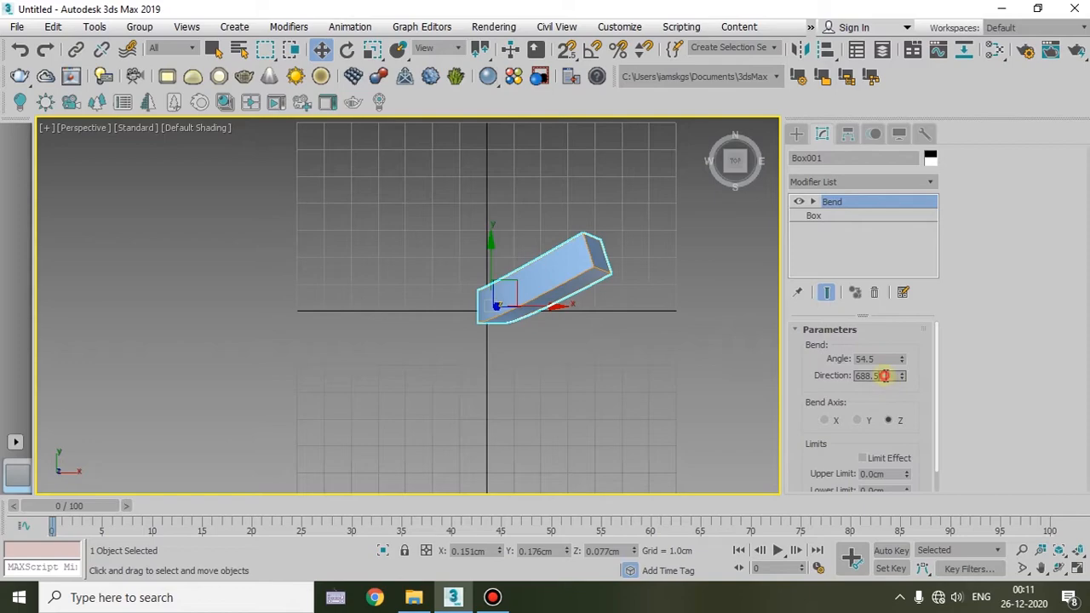
{"action": "left_click_drag", "start_coordinate": [904, 381], "coordinate": [870, 194]}
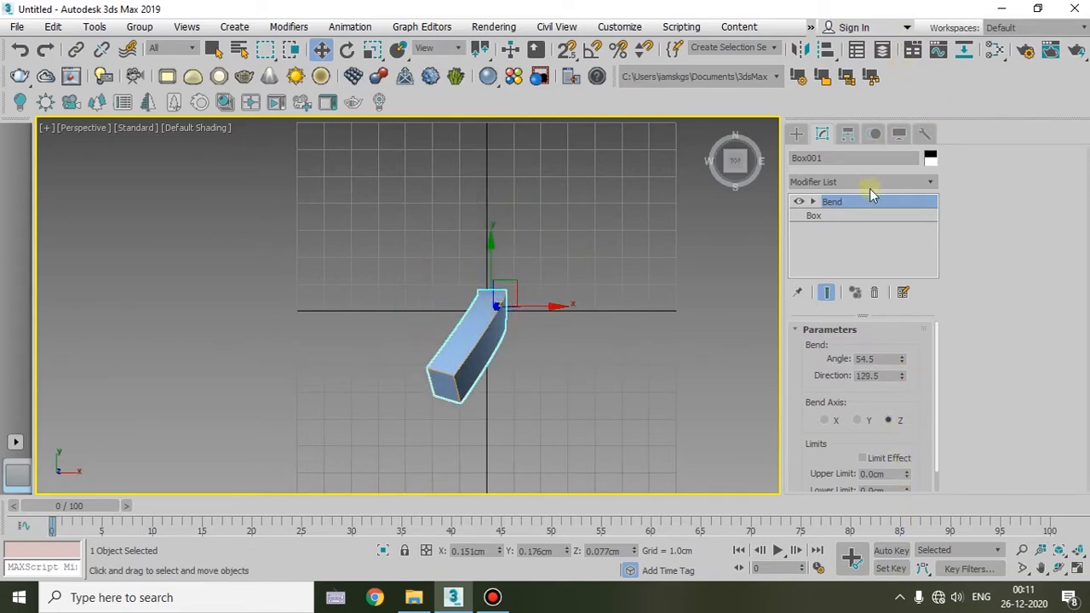
{"action": "type", "text": "0"}
{"action": "key", "text": "Return"}
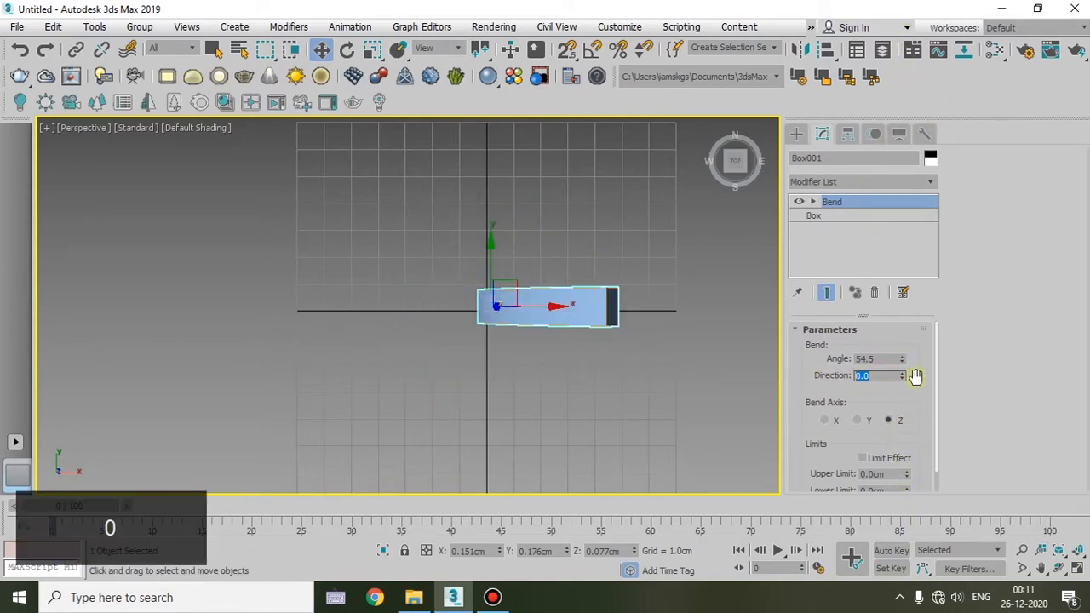
{"action": "middle_click_drag", "start_coordinate": [648, 420], "coordinate": [635, 324], "text": "alt"}
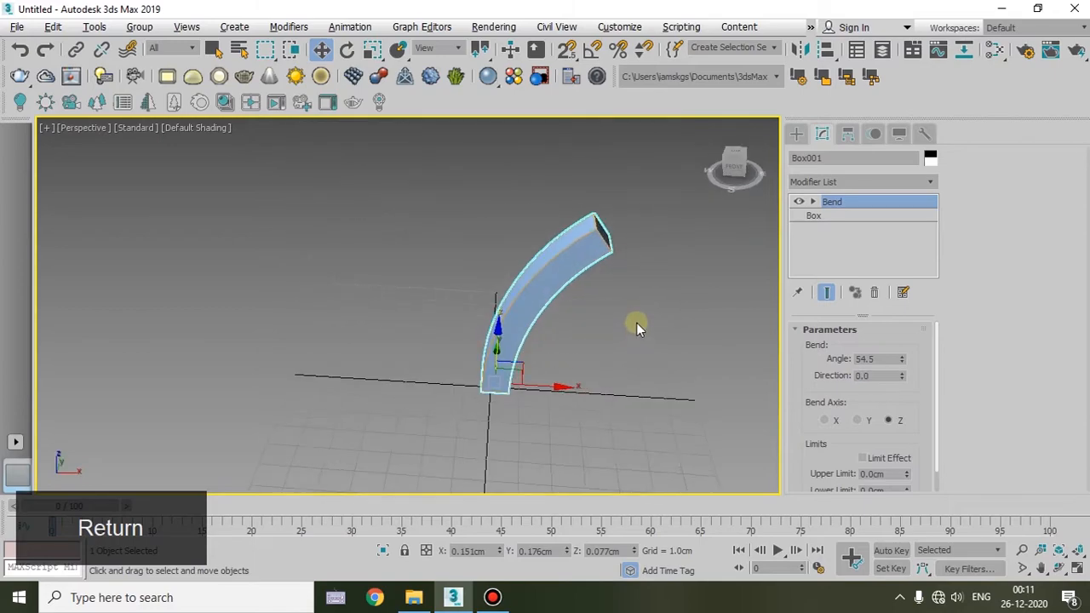
Try the bend about the X and Y axes and return the bend axis to Z
{"action": "left_click", "coordinate": [829, 420]}
{"action": "middle_click_drag", "start_coordinate": [331, 327], "coordinate": [383, 320], "text": "alt"}
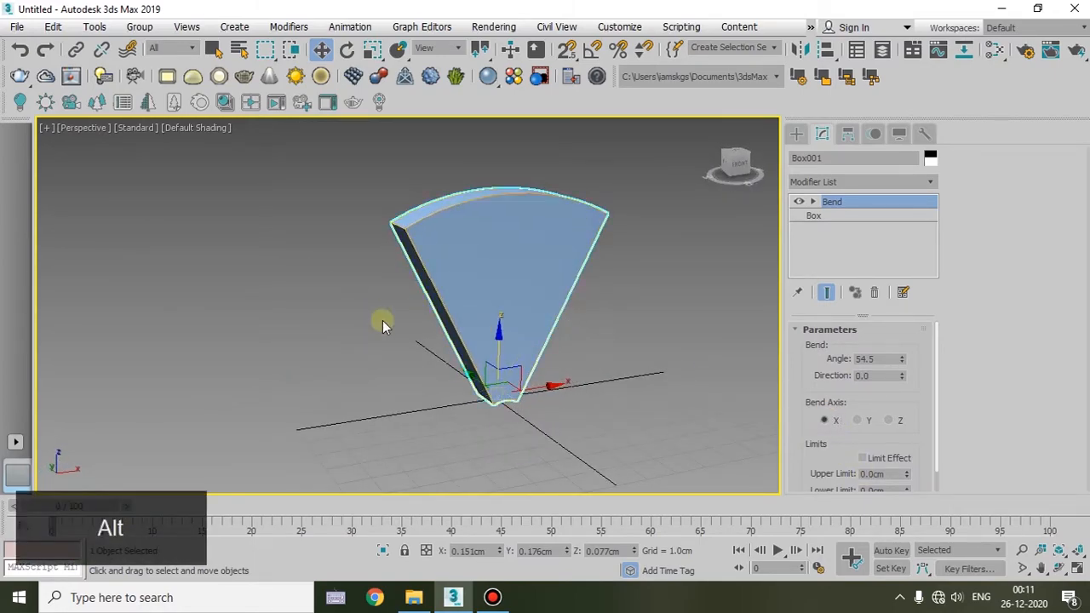
{"action": "left_click", "coordinate": [859, 420]}
{"action": "middle_click_drag", "start_coordinate": [554, 299], "coordinate": [511, 384], "text": "alt"}
{"action": "left_click", "coordinate": [890, 421]}
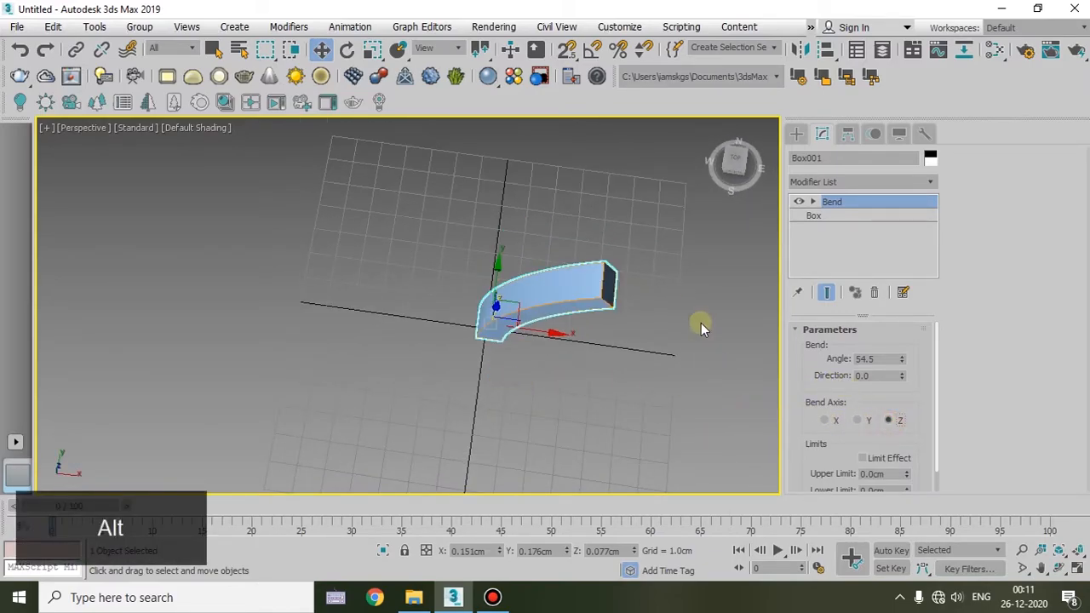
{"action": "middle_click_drag", "start_coordinate": [631, 360], "coordinate": [523, 380], "text": "alt"}
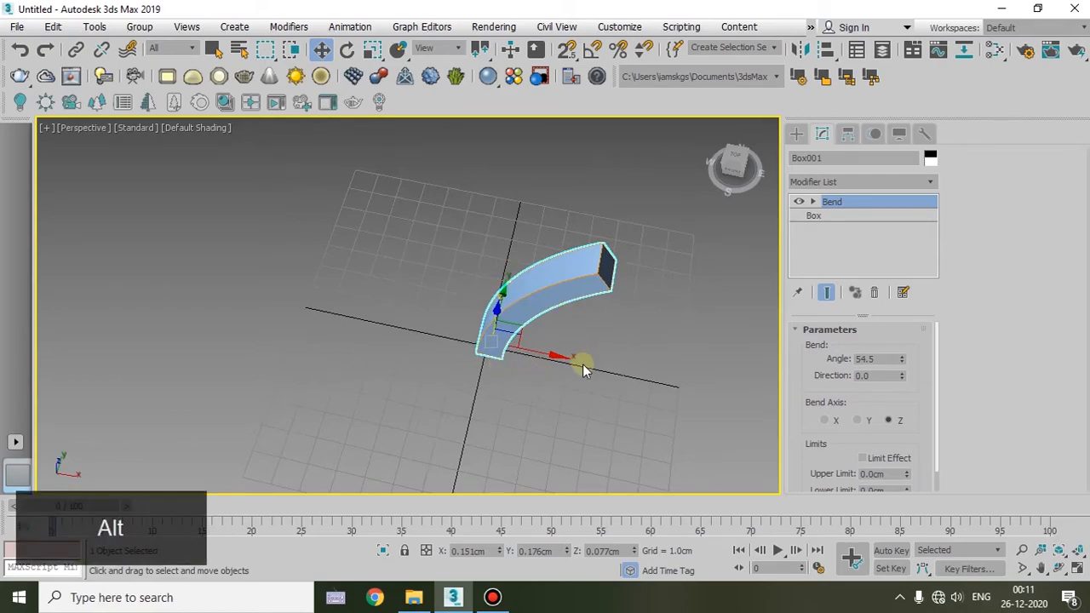
{"action": "middle_click_drag", "start_coordinate": [604, 443], "coordinate": [635, 396], "text": "alt"}
Enable Limit Effect for the bend and raise its upper limit to about 0.458 cm
{"action": "left_click_drag", "start_coordinate": [828, 431], "coordinate": [839, 339]}
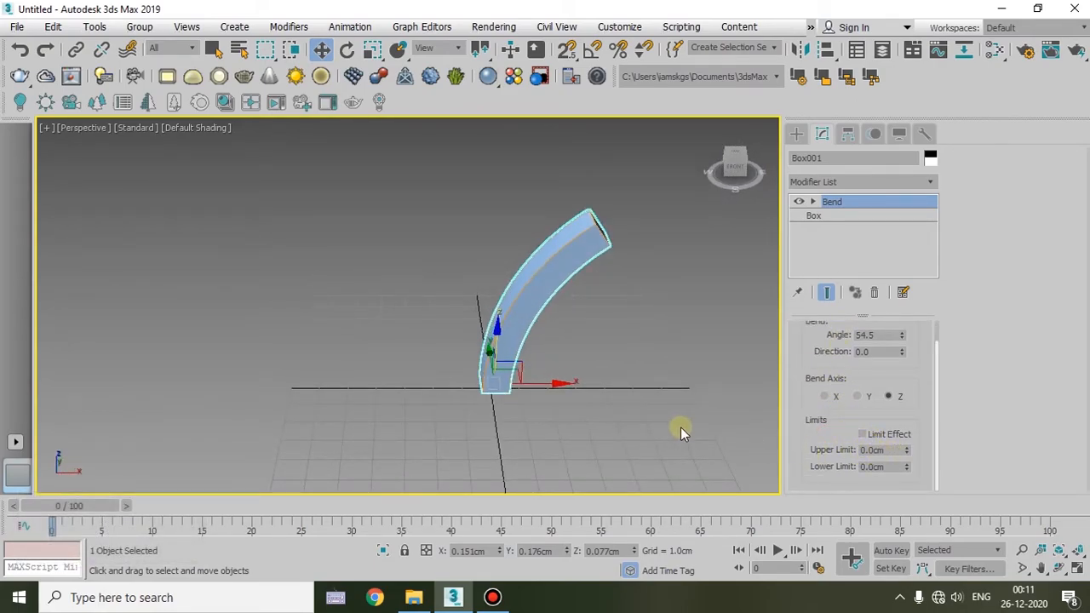
{"action": "middle_click_drag", "start_coordinate": [567, 390], "coordinate": [647, 332], "text": "alt"}
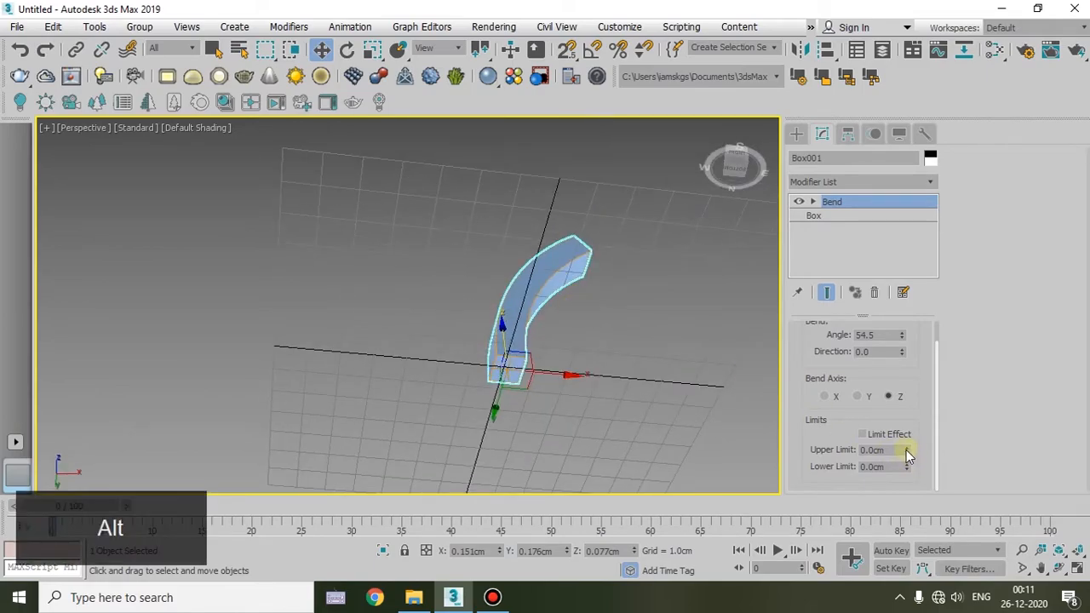
{"action": "left_click", "coordinate": [886, 436]}
{"action": "scroll", "coordinate": [463, 394], "scroll_direction": "up", "scroll_amount": 6}
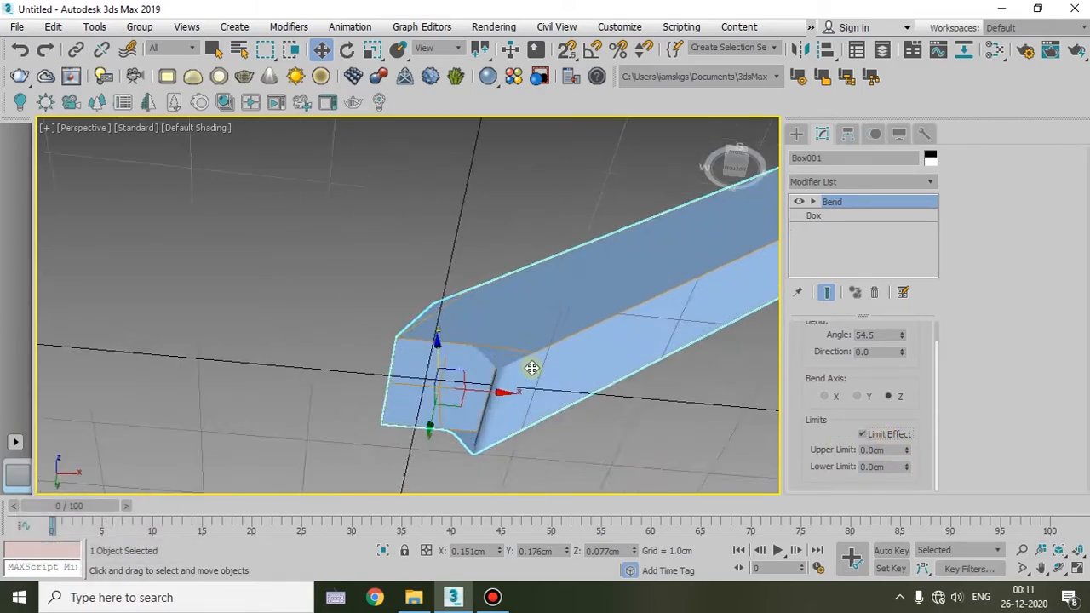
{"action": "middle_click_drag", "start_coordinate": [433, 372], "coordinate": [573, 432], "text": "alt"}
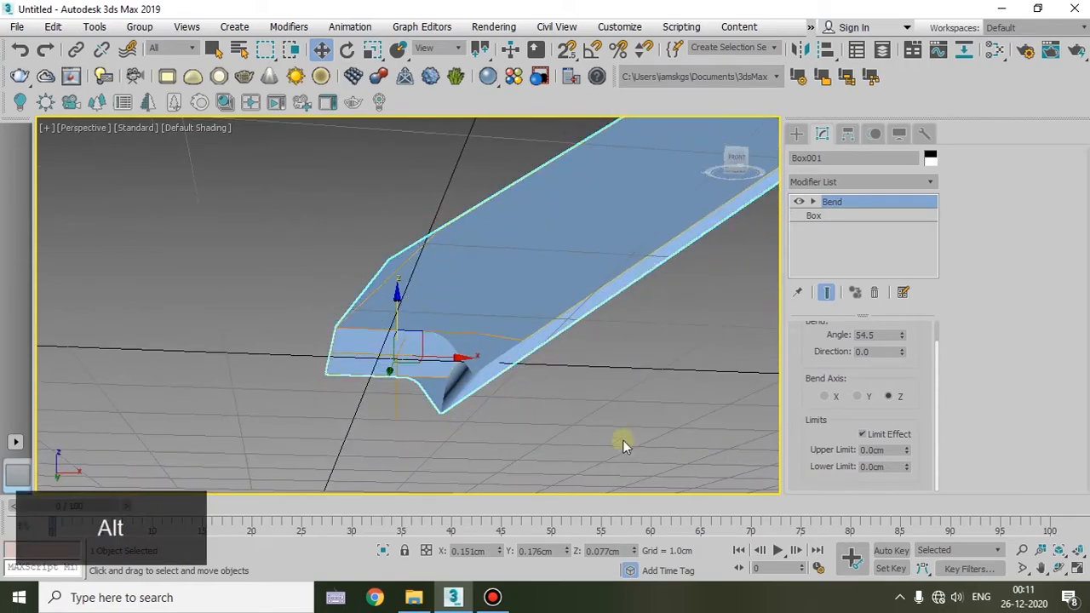
{"action": "left_click_drag", "start_coordinate": [906, 451], "coordinate": [873, 147]}
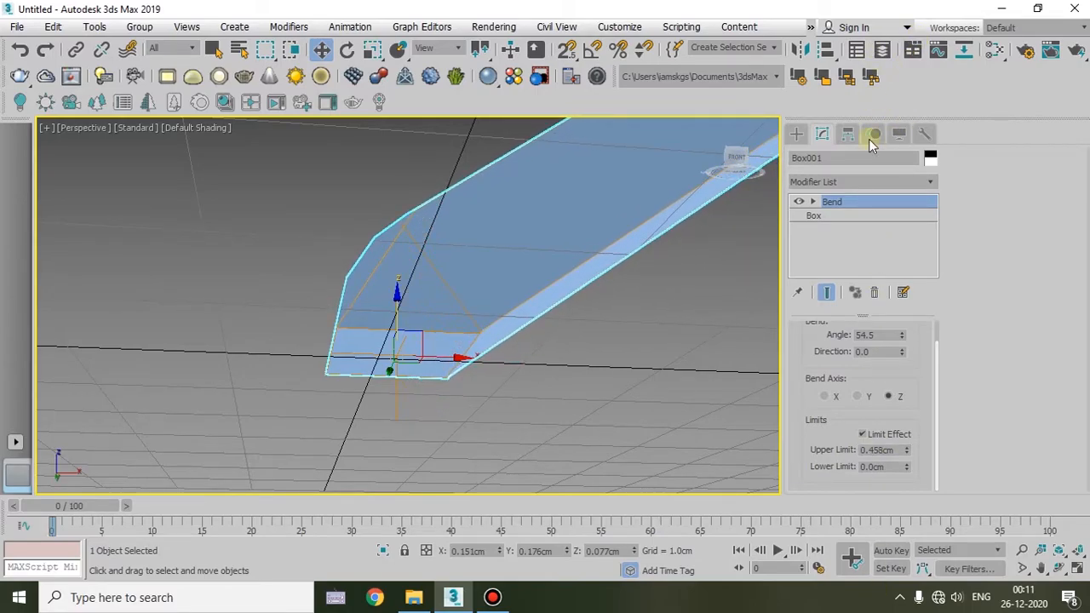
Toggle Limit Effect off and on to compare the bend, and reset the upper limit to 0.0 cm
{"action": "left_click", "coordinate": [863, 435]}
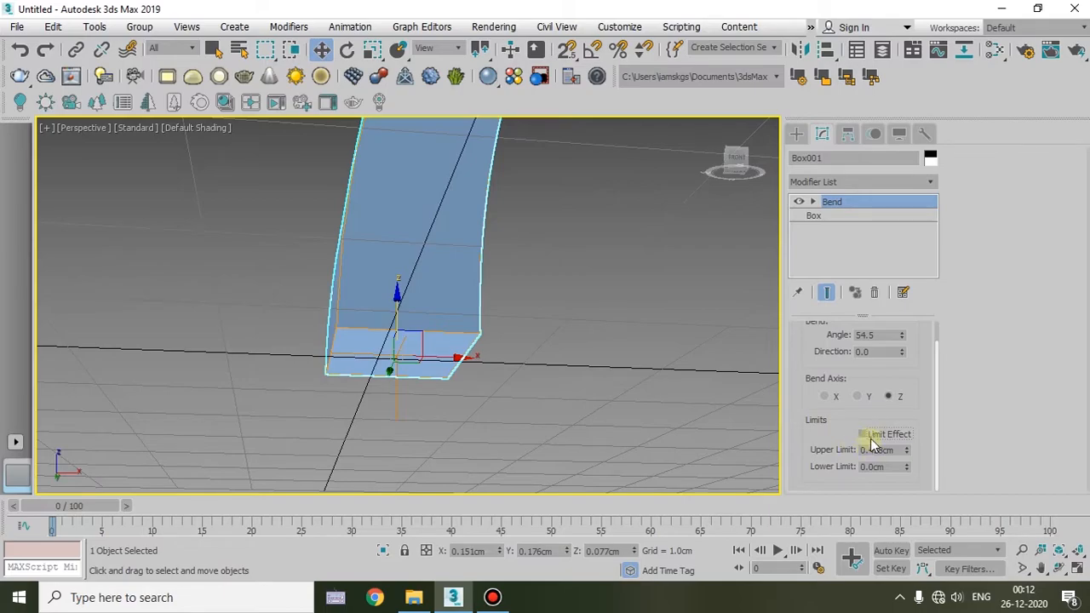
{"action": "left_click", "coordinate": [863, 434]}
{"action": "right_click", "coordinate": [906, 449]}
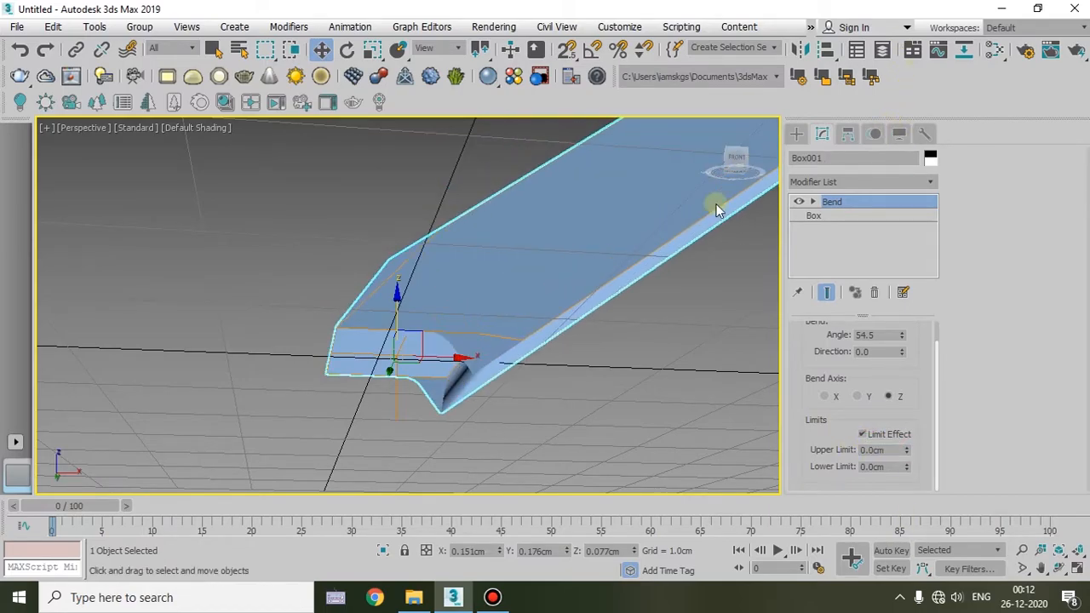
{"action": "scroll", "coordinate": [642, 282], "scroll_direction": "down", "scroll_amount": 6}
{"action": "middle_click_drag", "start_coordinate": [662, 268], "coordinate": [641, 298], "text": "alt"}
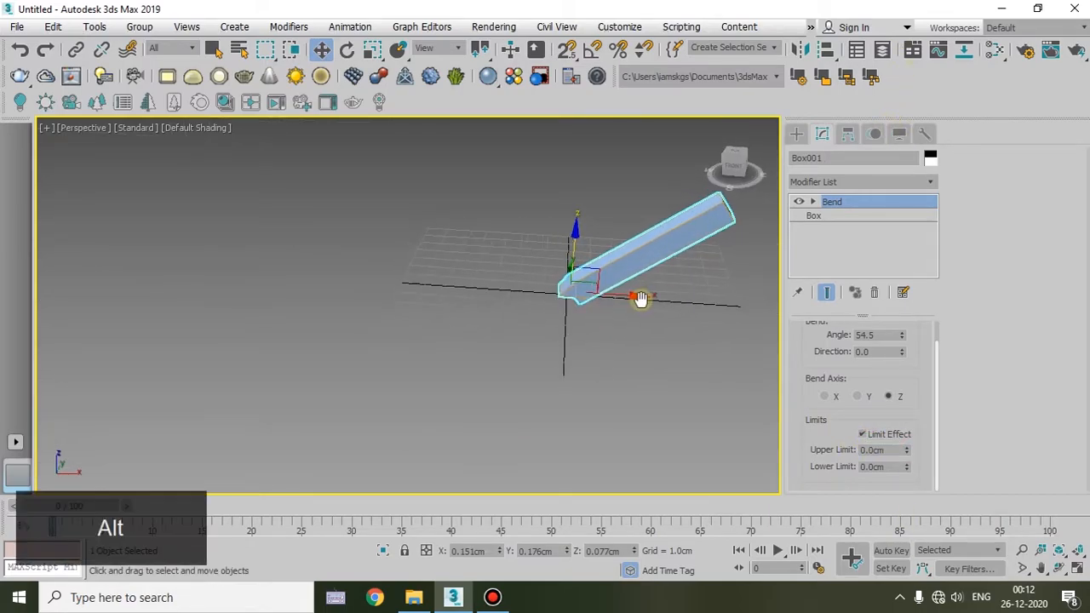
{"action": "scroll", "coordinate": [642, 298], "scroll_direction": "up", "scroll_amount": 5}
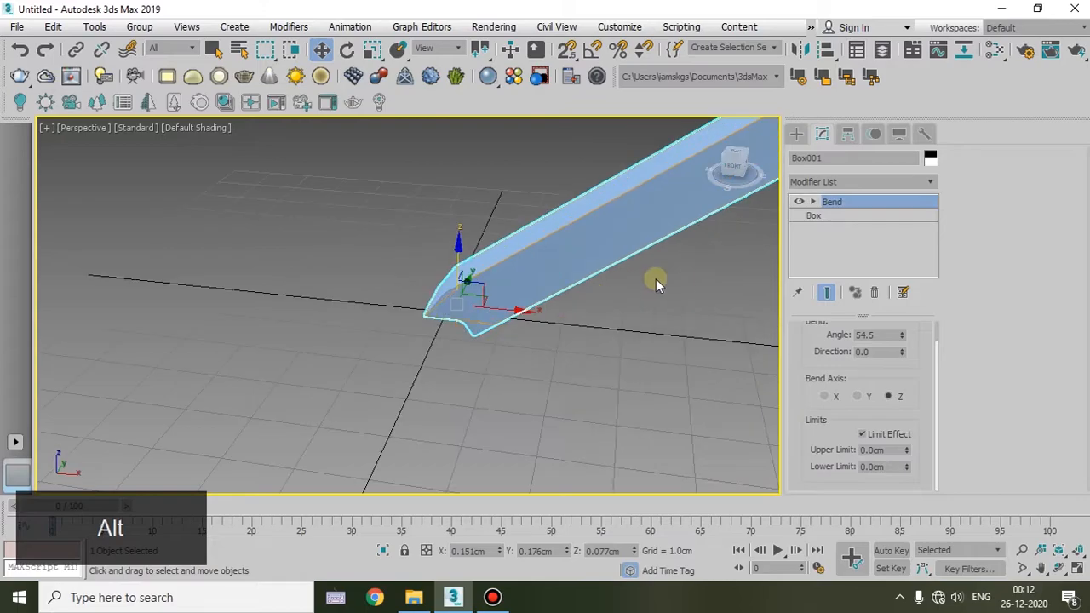
Set the bend's upper limit to about 0.443 cm and turn Limit Effect off
{"action": "left_click_drag", "start_coordinate": [907, 450], "coordinate": [942, 105]}
{"action": "middle_click_drag", "start_coordinate": [553, 321], "coordinate": [489, 363], "text": "alt"}
{"action": "left_click", "coordinate": [894, 441]}
{"action": "left_click_drag", "start_coordinate": [813, 364], "coordinate": [811, 412]}
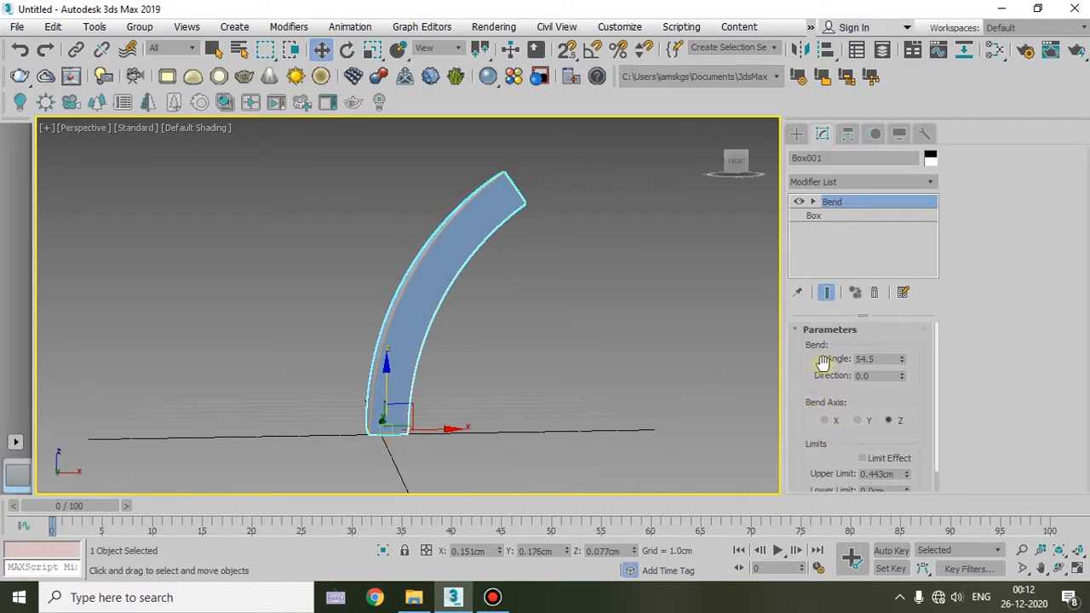
{"action": "left_click", "coordinate": [814, 202]}
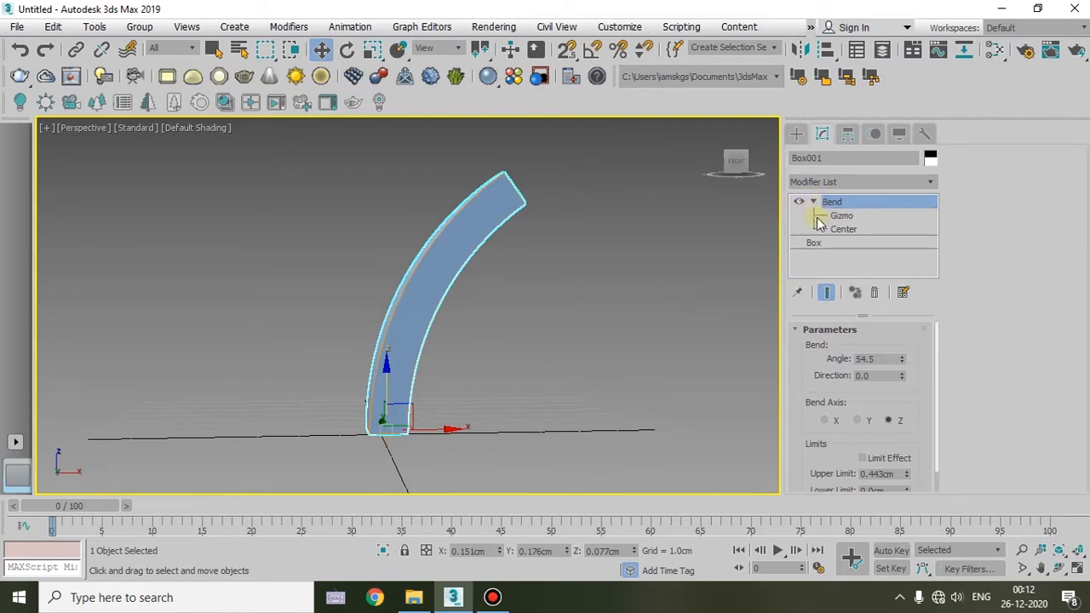
{"action": "left_click", "coordinate": [842, 216]}
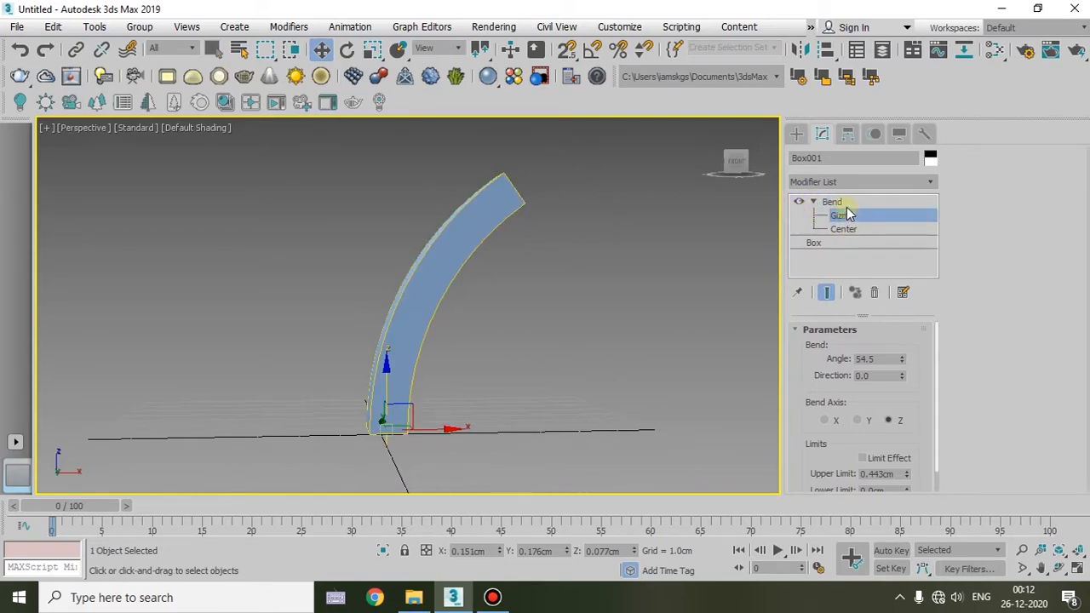
{"action": "left_click", "coordinate": [848, 214]}
{"action": "left_click", "coordinate": [815, 202]}
Increase the bend angle to about 104.5
{"action": "left_click_drag", "start_coordinate": [903, 365], "coordinate": [909, 280]}
{"action": "middle_click_drag", "start_coordinate": [550, 398], "coordinate": [843, 407]}
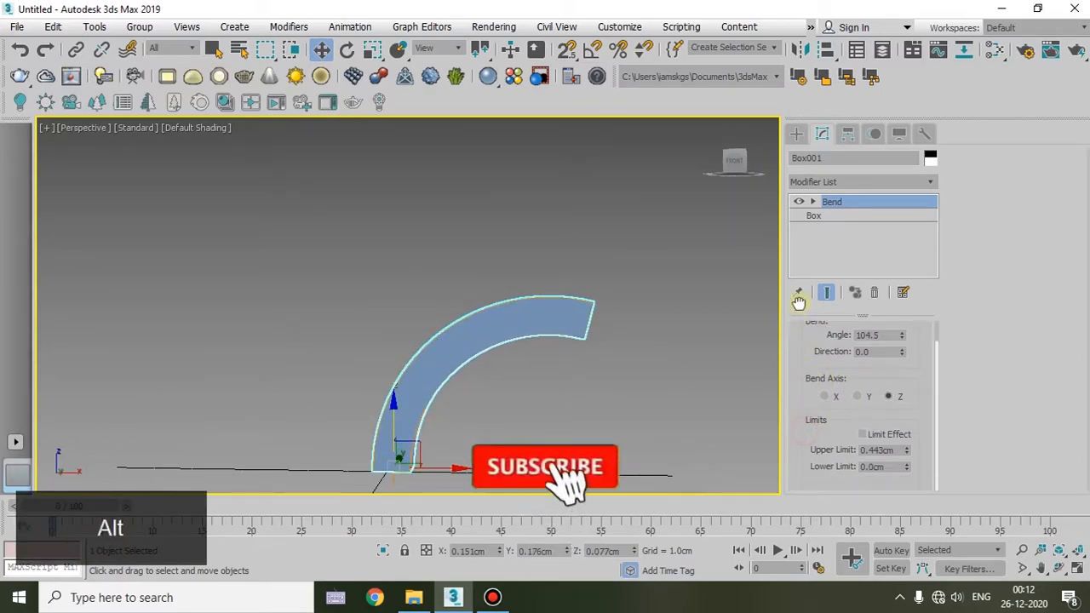
Move the Bend modifier's gizmo to a Z position of about 0.142 cm
{"action": "left_click", "coordinate": [814, 202]}
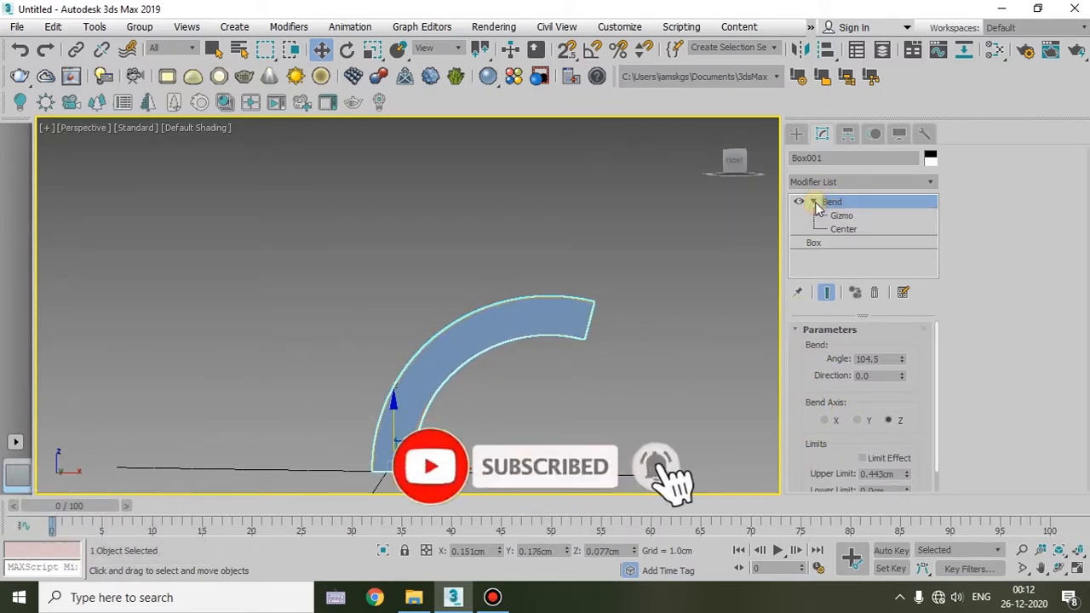
{"action": "left_click", "coordinate": [841, 217]}
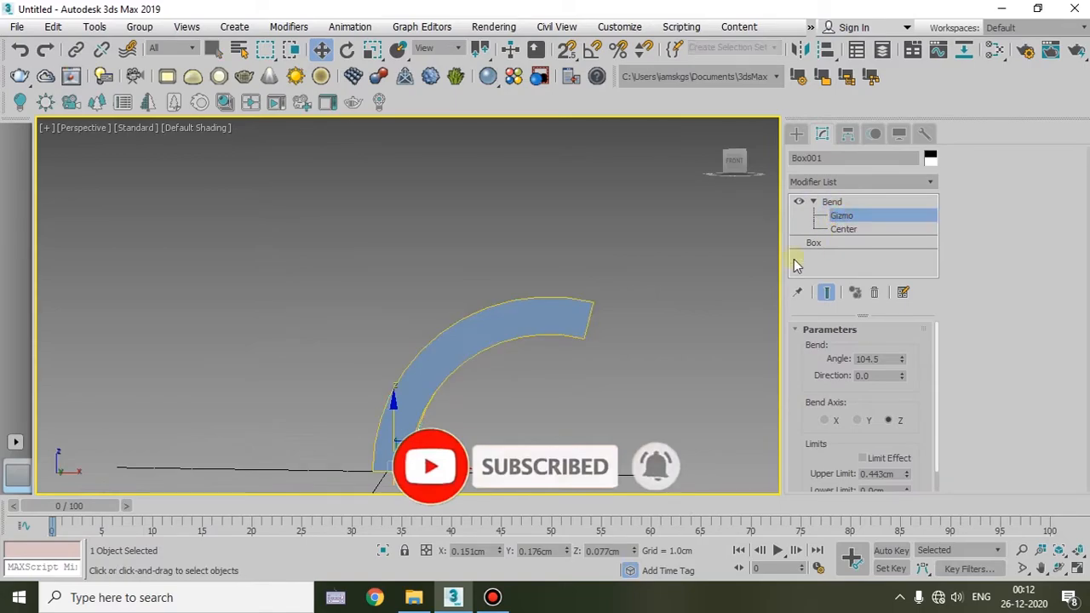
{"action": "left_click_drag", "start_coordinate": [389, 409], "coordinate": [434, 414]}
Move the Bend modifier's center up to a Z position of about 1.301 cm
{"action": "left_click", "coordinate": [842, 230]}
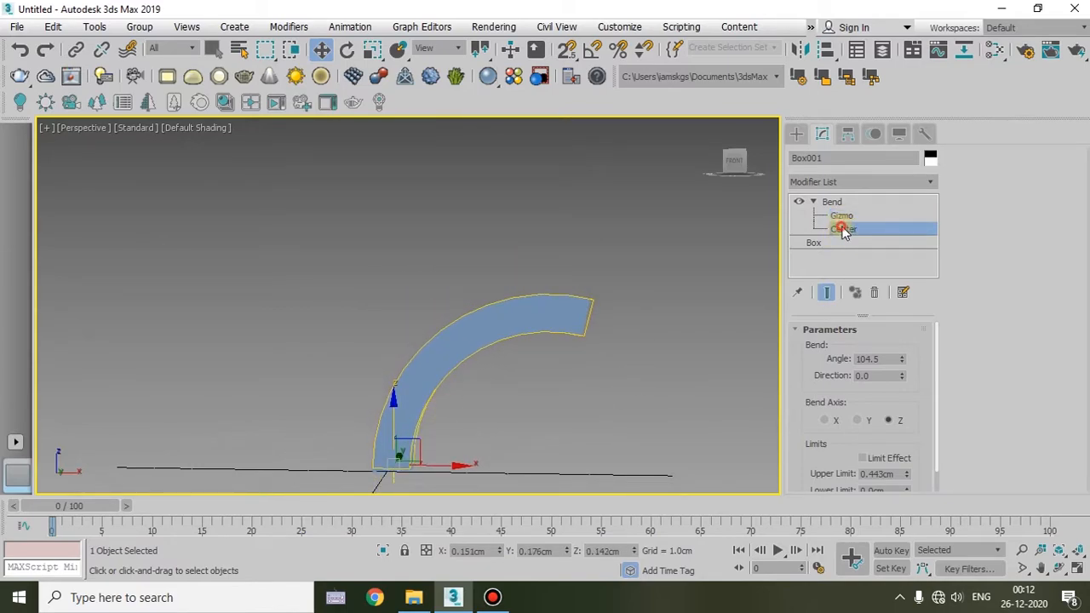
{"action": "left_click_drag", "start_coordinate": [392, 409], "coordinate": [543, 402]}
{"action": "middle_click_drag", "start_coordinate": [518, 400], "coordinate": [417, 392], "text": "alt"}
{"action": "middle_click_drag", "start_coordinate": [418, 397], "coordinate": [575, 422], "text": "alt"}
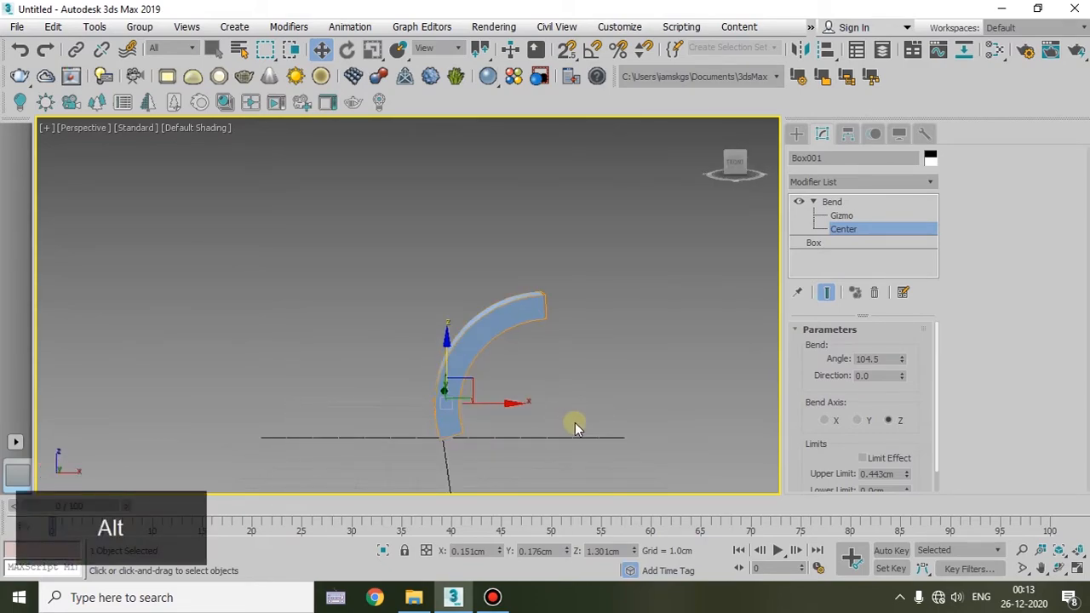